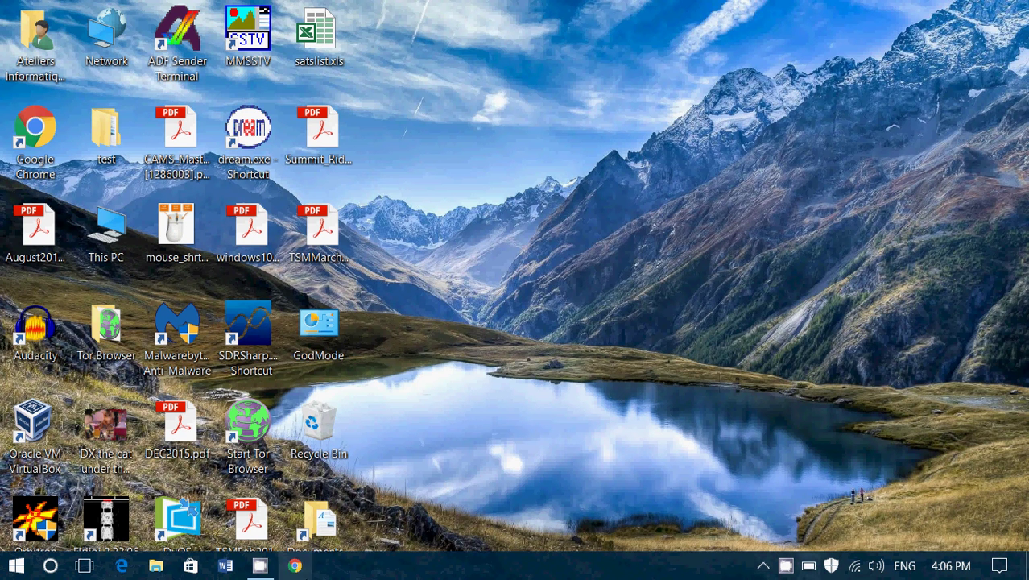
- Find the Feedback Hub app by searching Windows for "feedb" and open it
{"action": "left_click", "coordinate": [50, 566]}
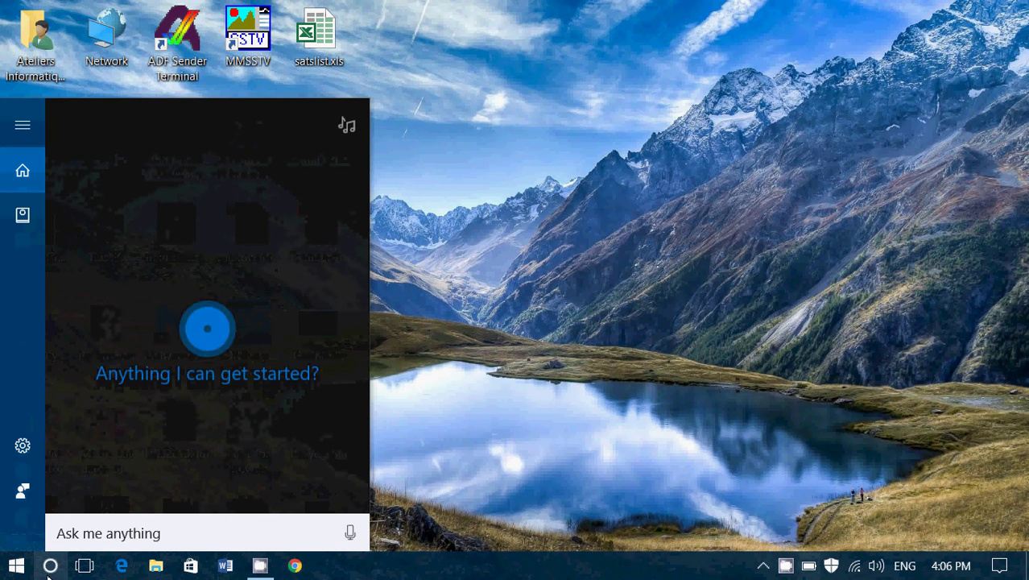
{"action": "type", "text": "feedb"}
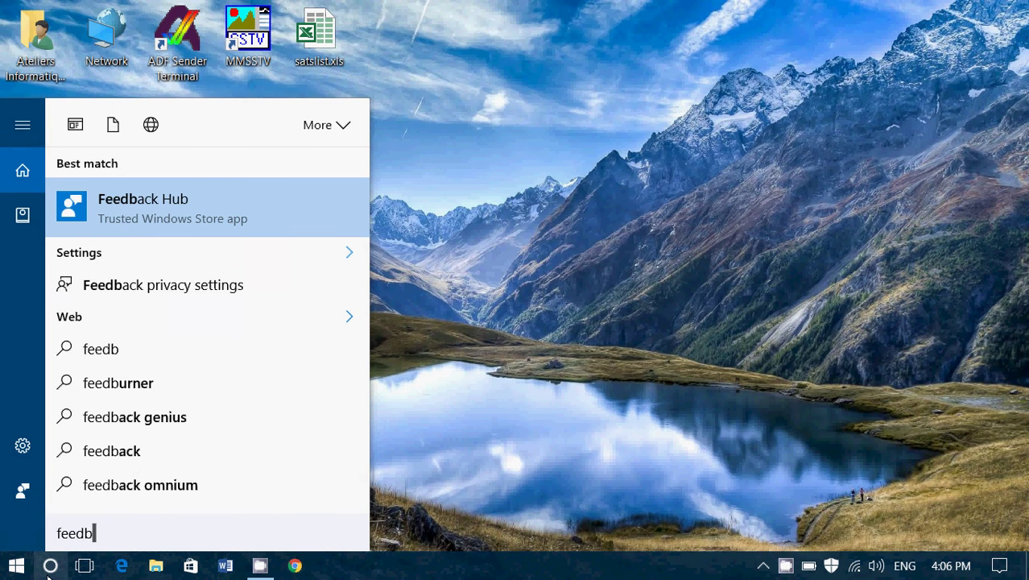
{"action": "left_click", "coordinate": [174, 213]}
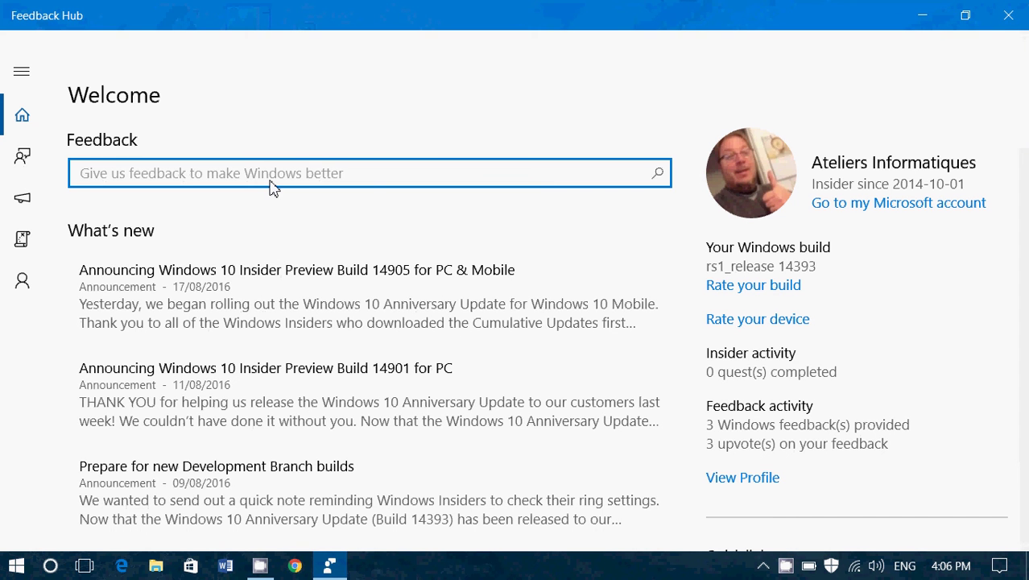
- Search the existing feedback for "edge freeze"
{"action": "type", "text": "edge freez"}
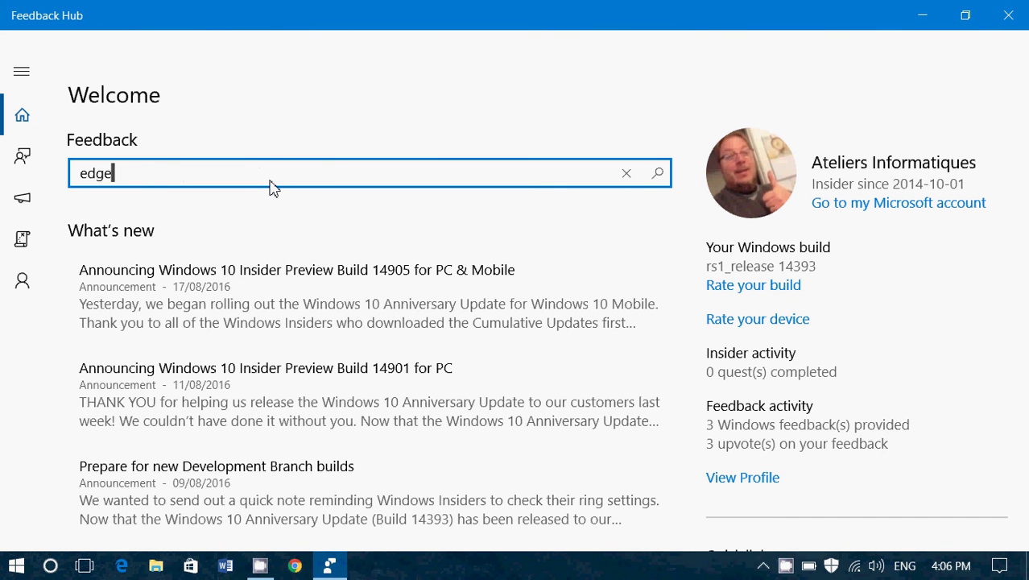
{"action": "type", "text": "e"}
{"action": "key", "text": "Return"}
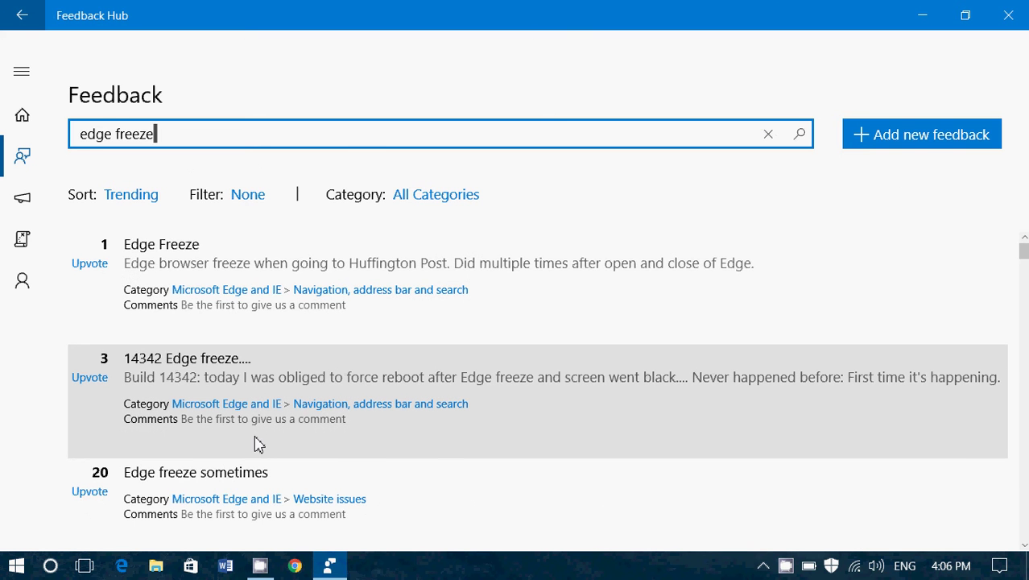
- Open the "Edge freeze sometimes" feedback entry to examine its details, and return to the search results
{"action": "scroll", "coordinate": [258, 444], "scroll_direction": "down", "scroll_amount": 1}
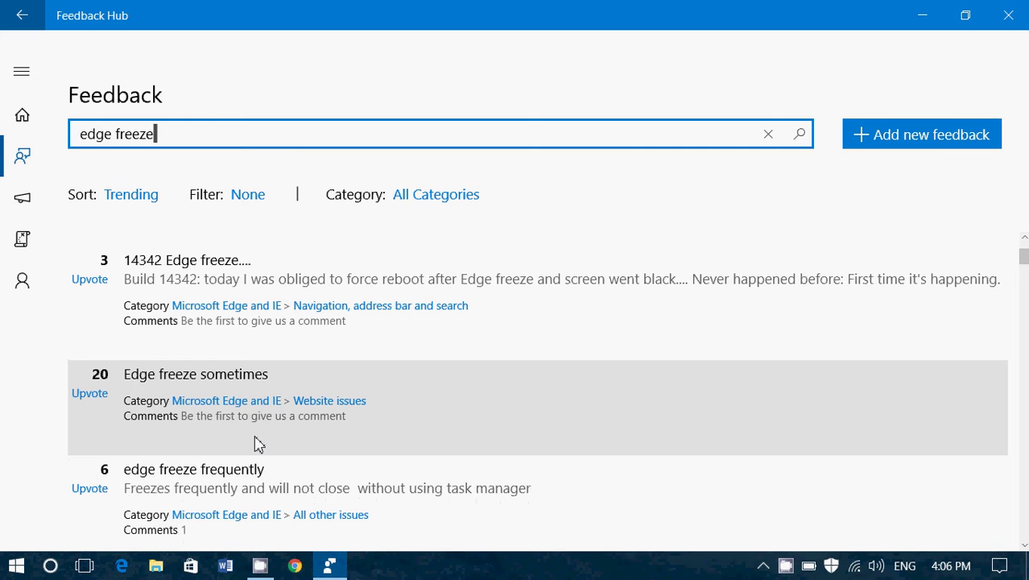
{"action": "left_click", "coordinate": [424, 413]}
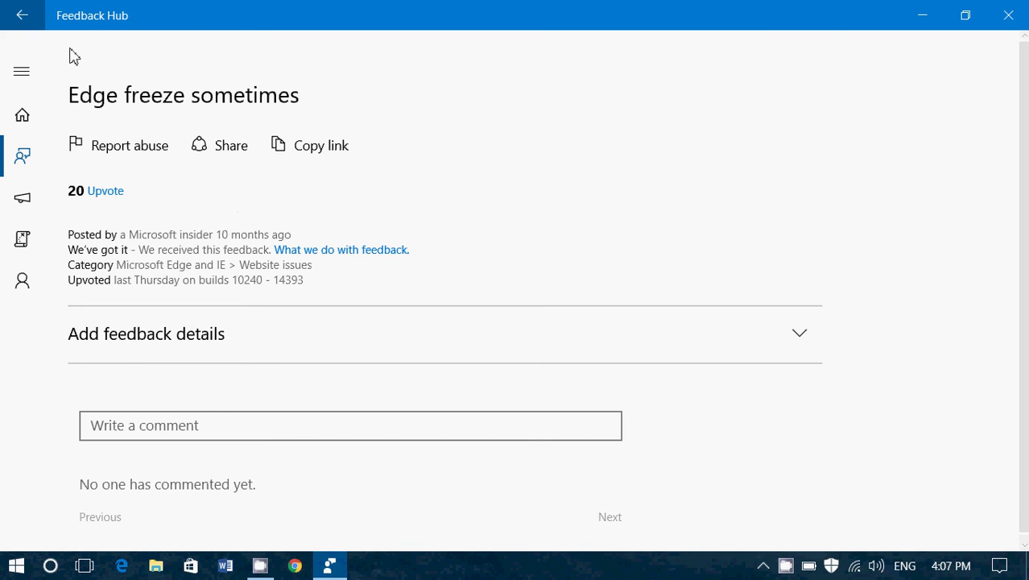
{"action": "left_click", "coordinate": [20, 16]}
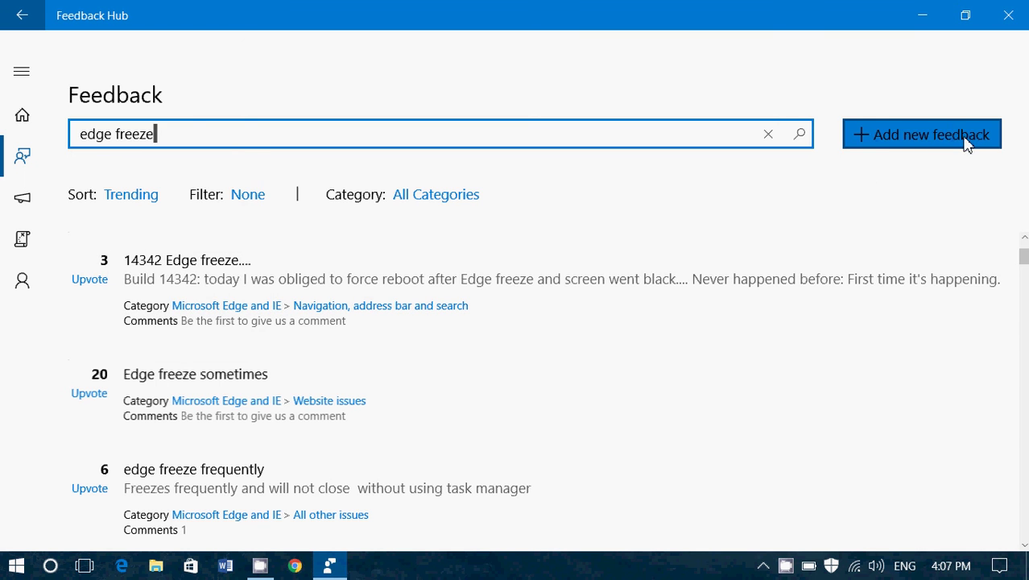
- Start a new feedback entry and replace its summary with "Microsoft Edge freezing on Youtube videos"
{"action": "left_click", "coordinate": [922, 142]}
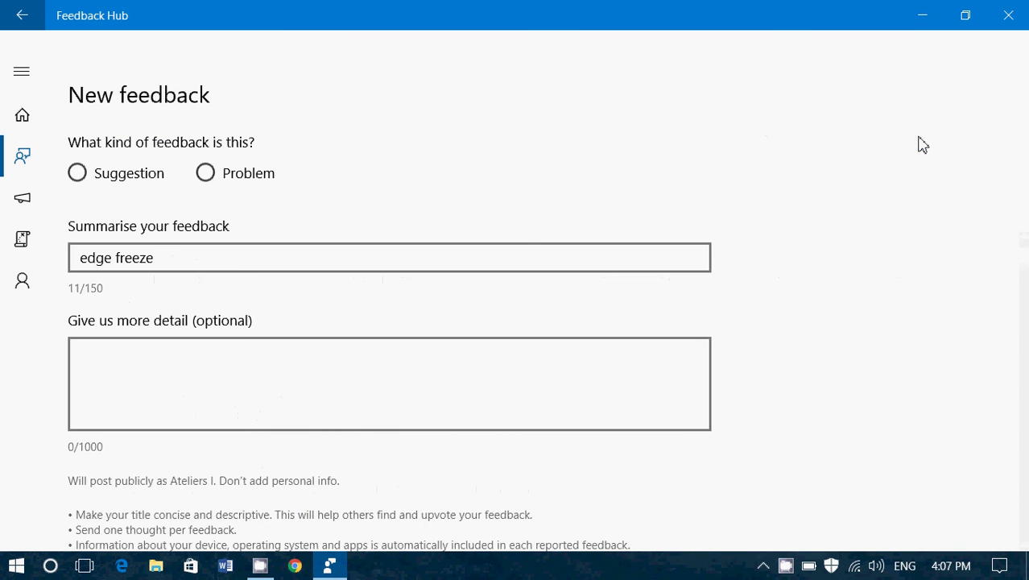
{"action": "left_click_drag", "start_coordinate": [324, 260], "coordinate": [22, 273]}
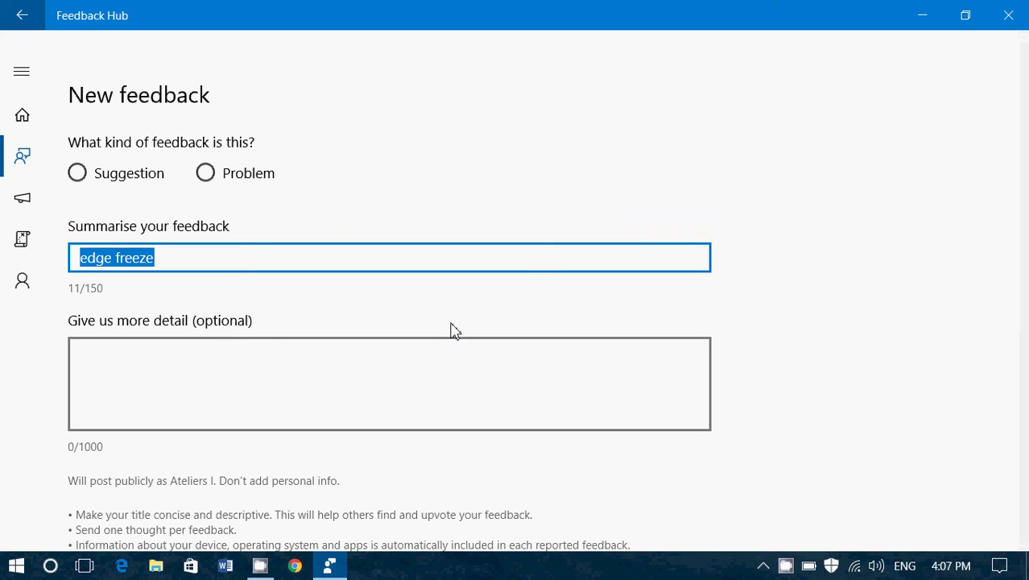
{"action": "type", "text": "Microsoft "}
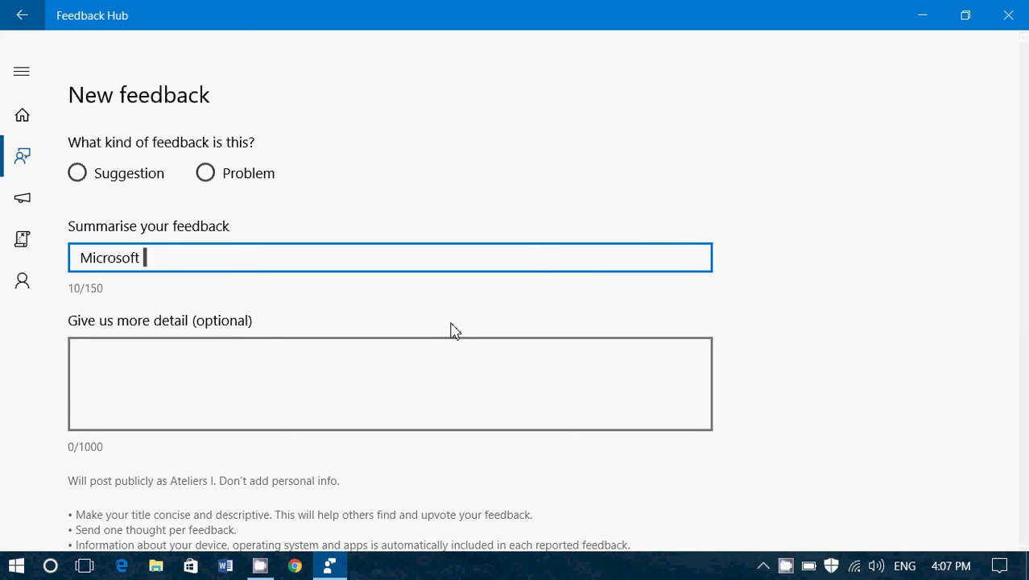
{"action": "type", "text": "Edge freez"}
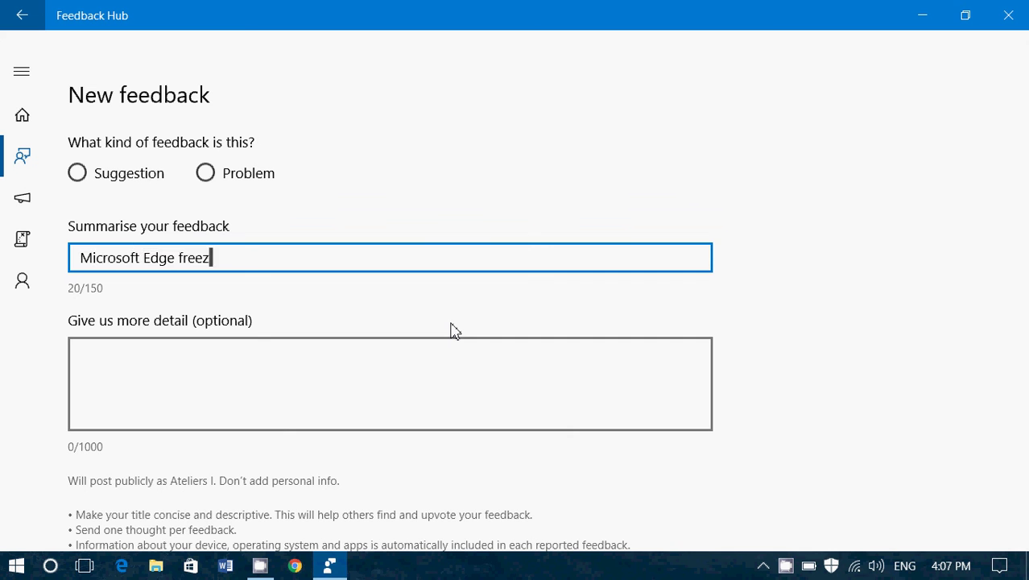
{"action": "type", "text": "ing on Youtube"}
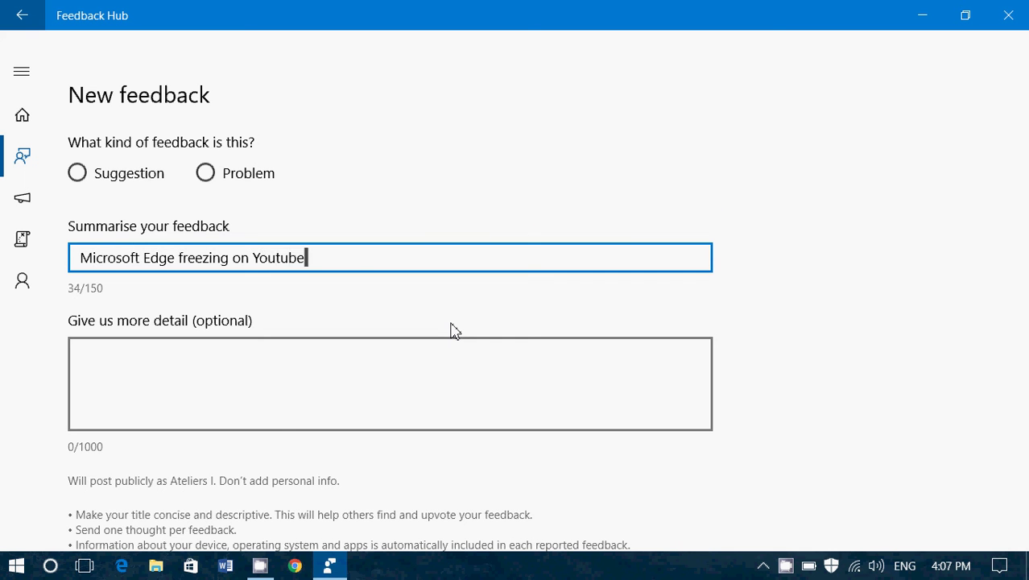
{"action": "type", "text": " videos"}
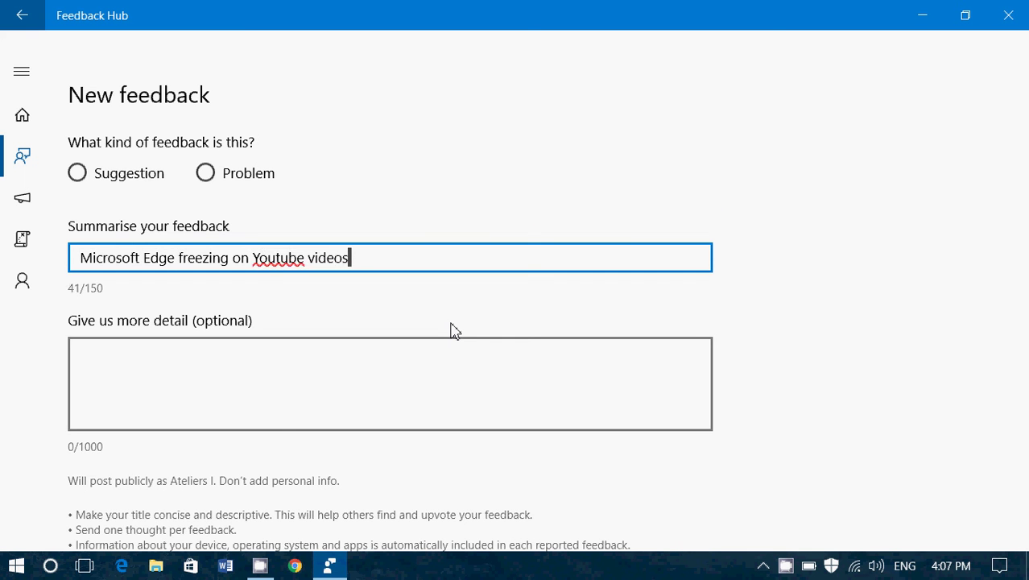
- Look over the optional detail field and the screenshot attachment picker, closing the picker without attaching a file
{"action": "left_click", "coordinate": [321, 357]}
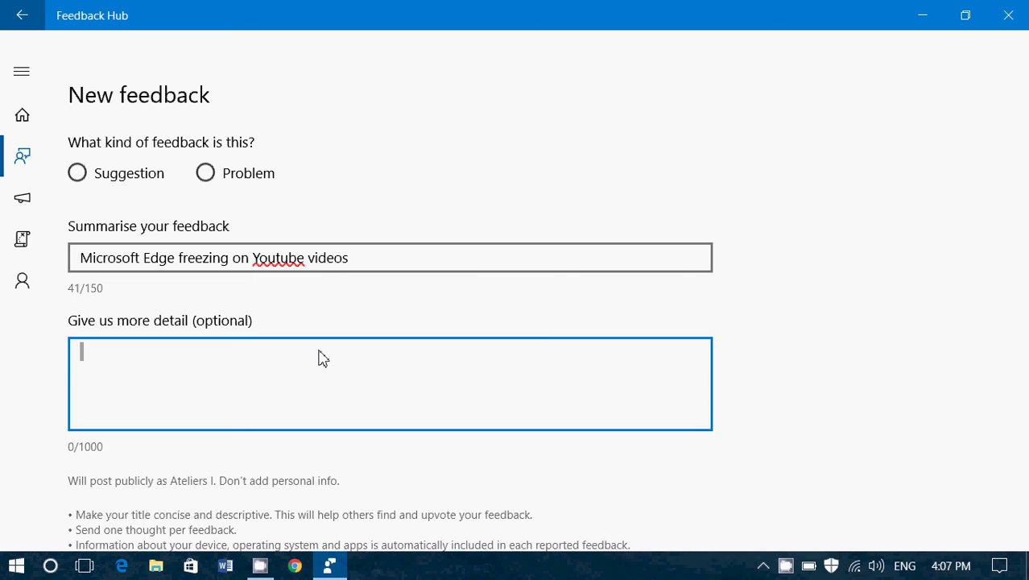
{"action": "scroll", "coordinate": [320, 359], "scroll_direction": "down", "scroll_amount": 2}
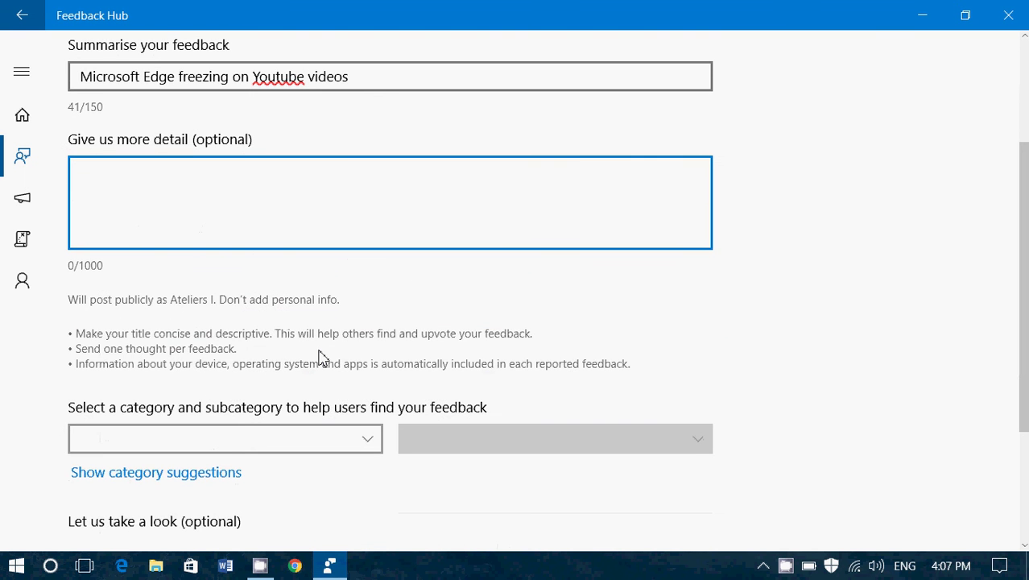
{"action": "scroll", "coordinate": [320, 359], "scroll_direction": "down", "scroll_amount": 1}
{"action": "scroll", "coordinate": [320, 358], "scroll_direction": "down", "scroll_amount": 2}
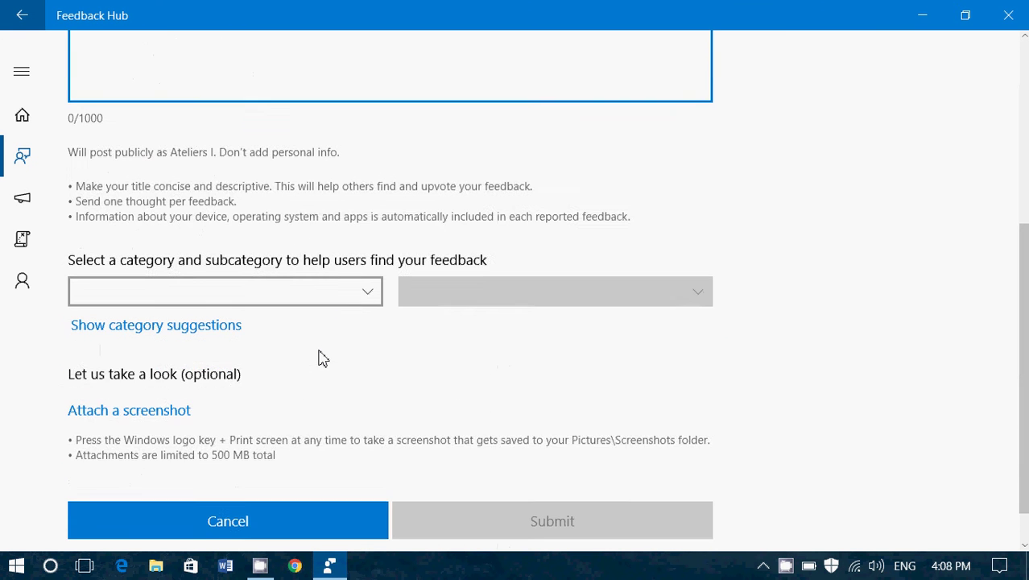
{"action": "left_click", "coordinate": [154, 409]}
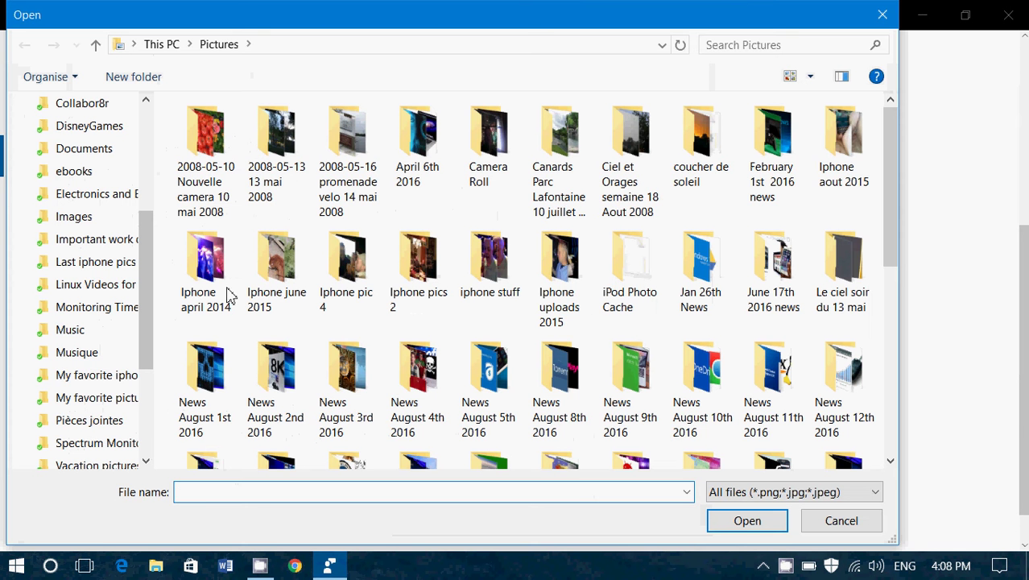
{"action": "left_click", "coordinate": [881, 14]}
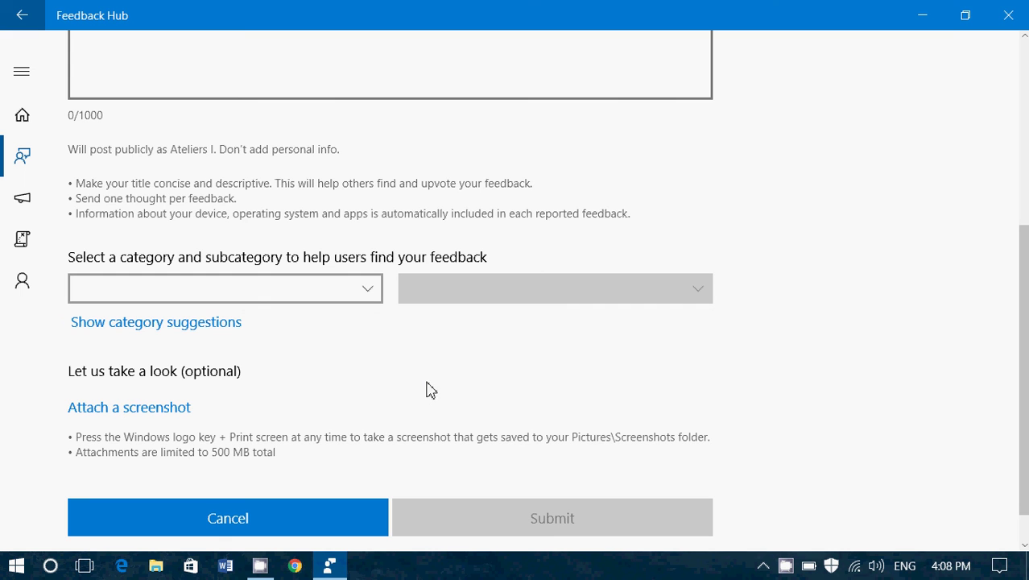
- Set the feedback's category to Microsoft Edge and IE and its subcategory to Website issues
{"action": "left_click", "coordinate": [297, 289]}
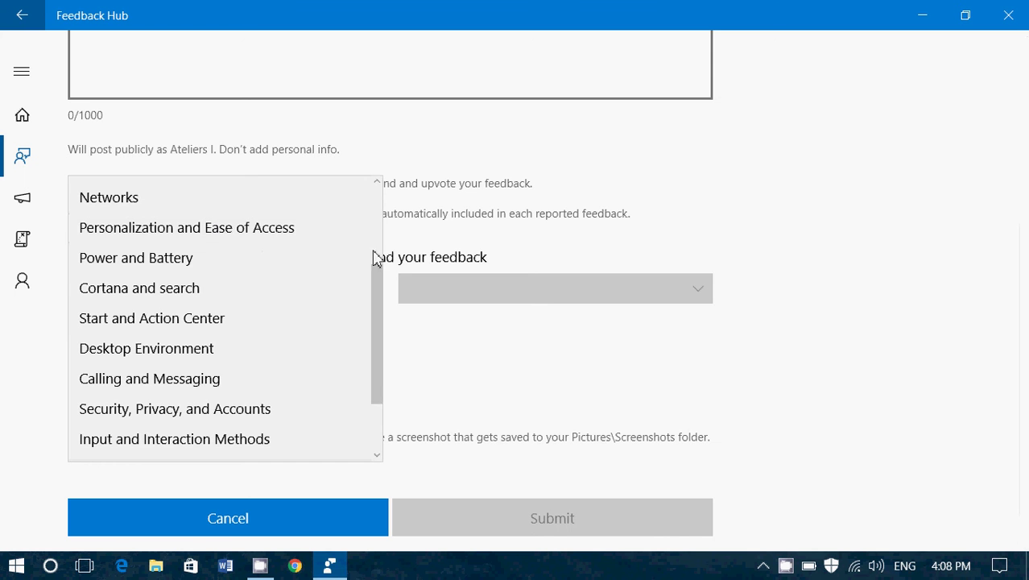
{"action": "scroll", "coordinate": [338, 254], "scroll_direction": "up", "scroll_amount": 2}
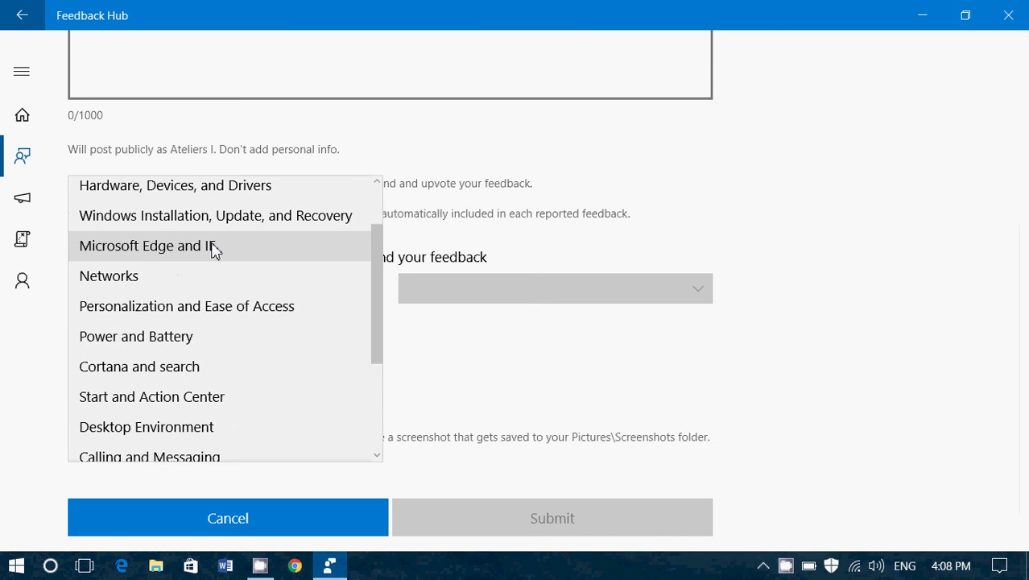
{"action": "left_click", "coordinate": [213, 249]}
{"action": "left_click", "coordinate": [495, 295]}
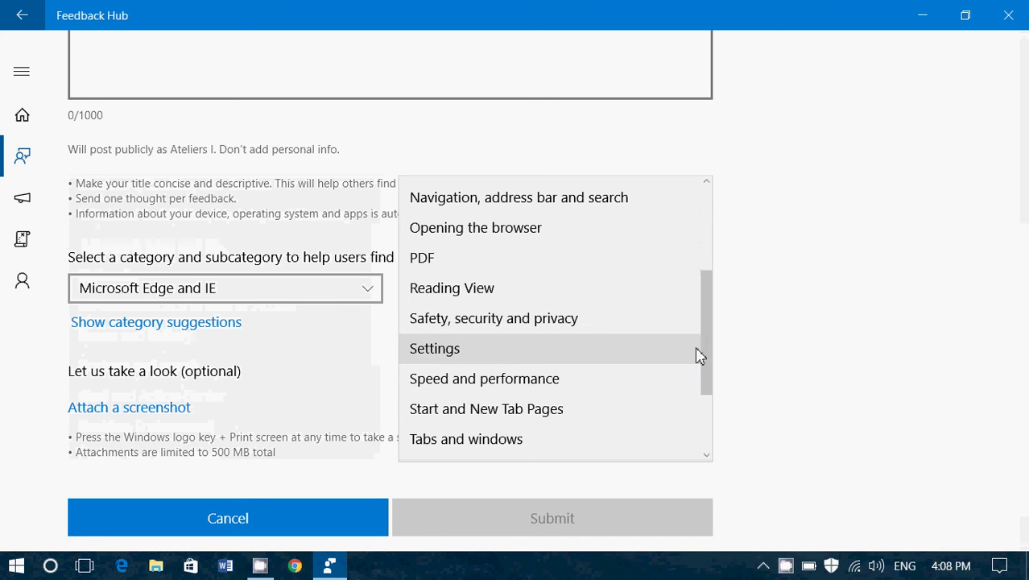
{"action": "left_click_drag", "start_coordinate": [707, 354], "coordinate": [707, 413]}
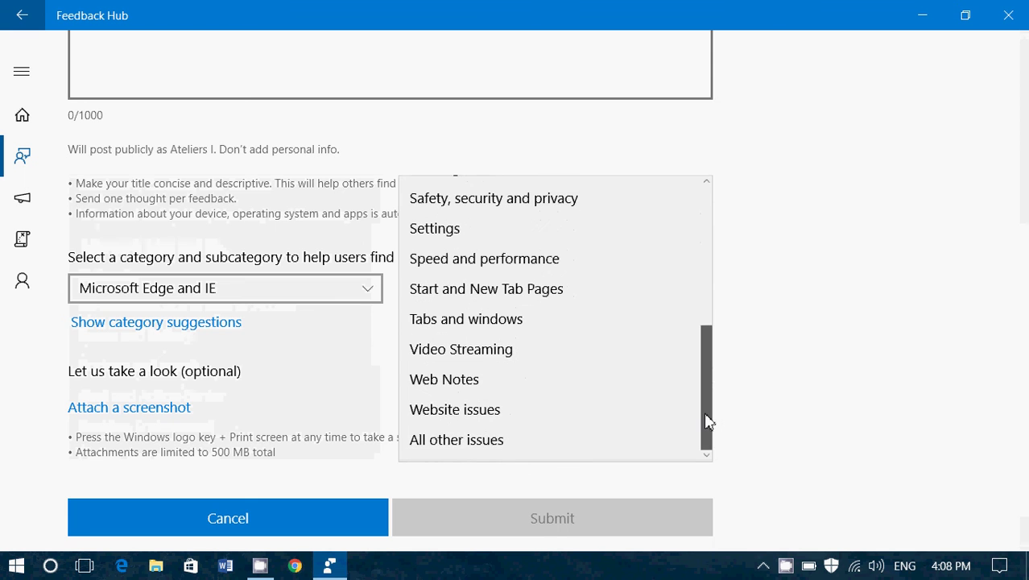
{"action": "left_click", "coordinate": [553, 419]}
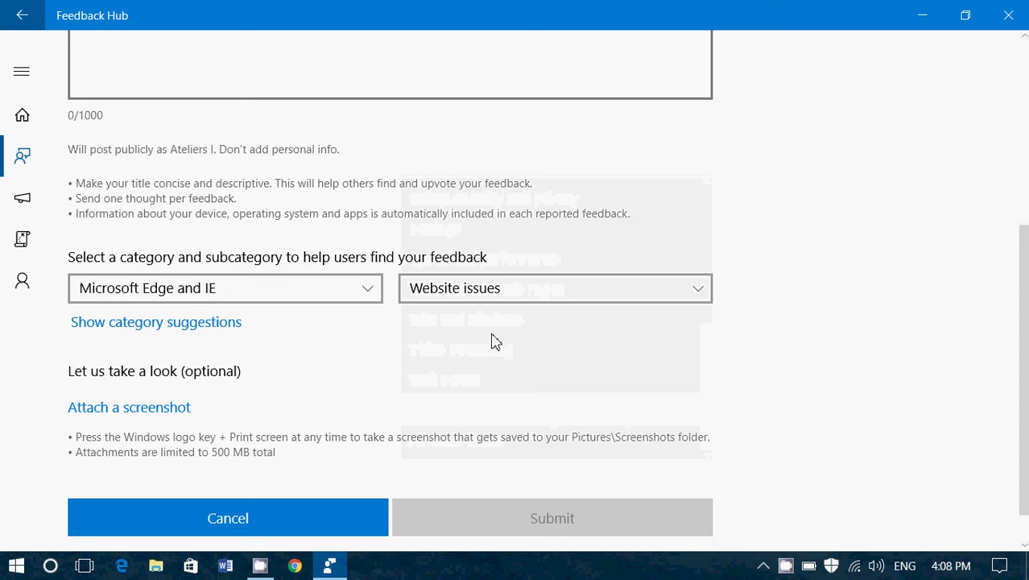
- Mark the new feedback as a Problem and check the options at the end of the form
{"action": "left_click_drag", "start_coordinate": [1024, 267], "coordinate": [1024, 92]}
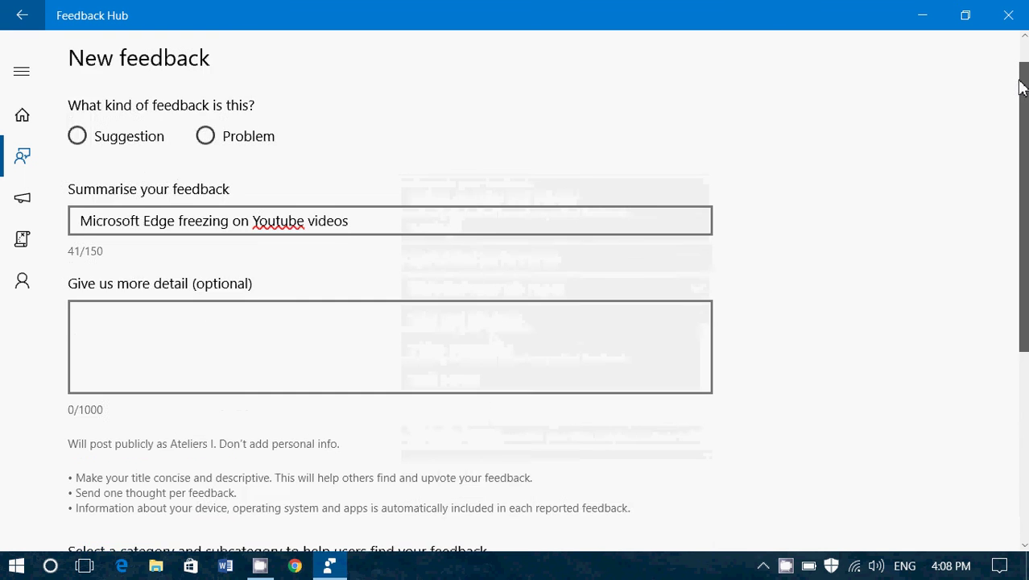
{"action": "left_click", "coordinate": [207, 177]}
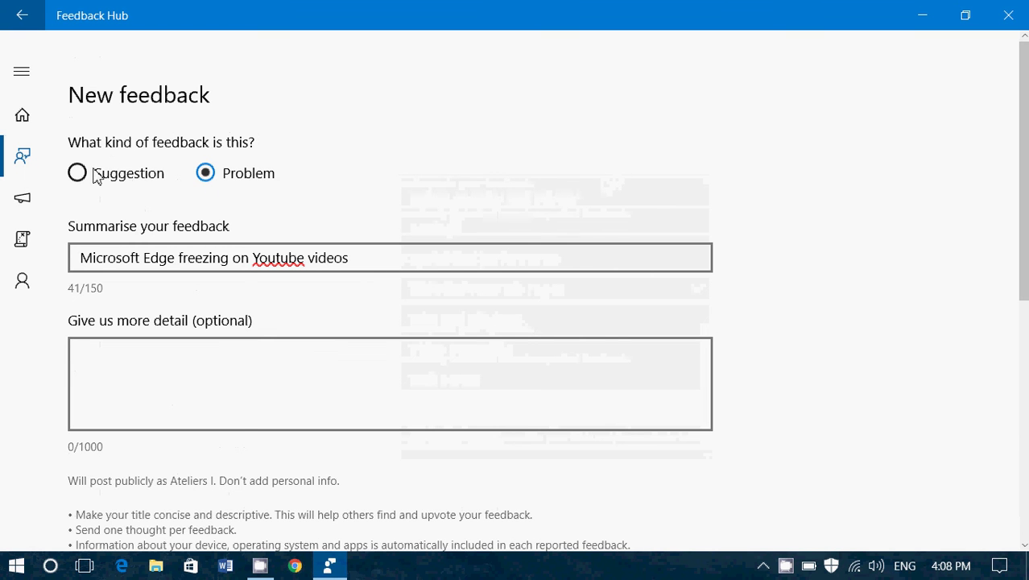
{"action": "left_click_drag", "start_coordinate": [1025, 257], "coordinate": [1002, 501]}
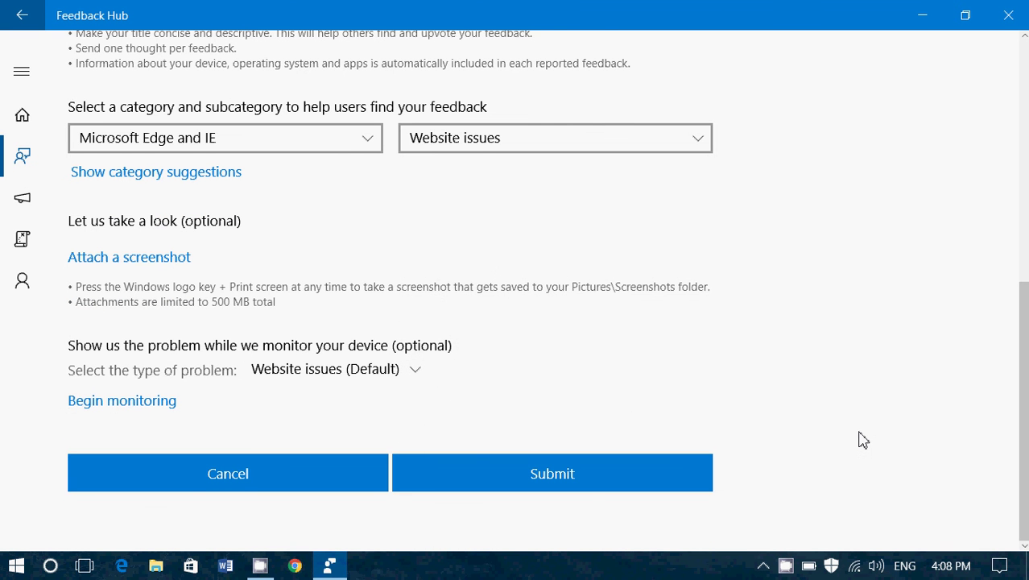
- Finish with the feedback form and close the Feedback Hub
{"action": "left_click", "coordinate": [572, 496]}
{"action": "left_click", "coordinate": [1009, 16]}
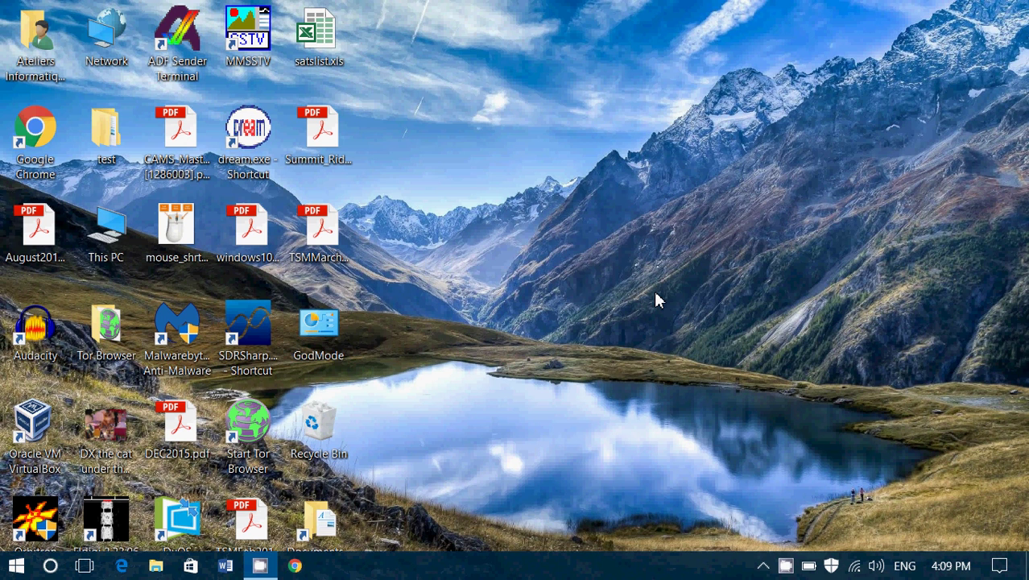
{"action": "left_click", "coordinate": [785, 564]}
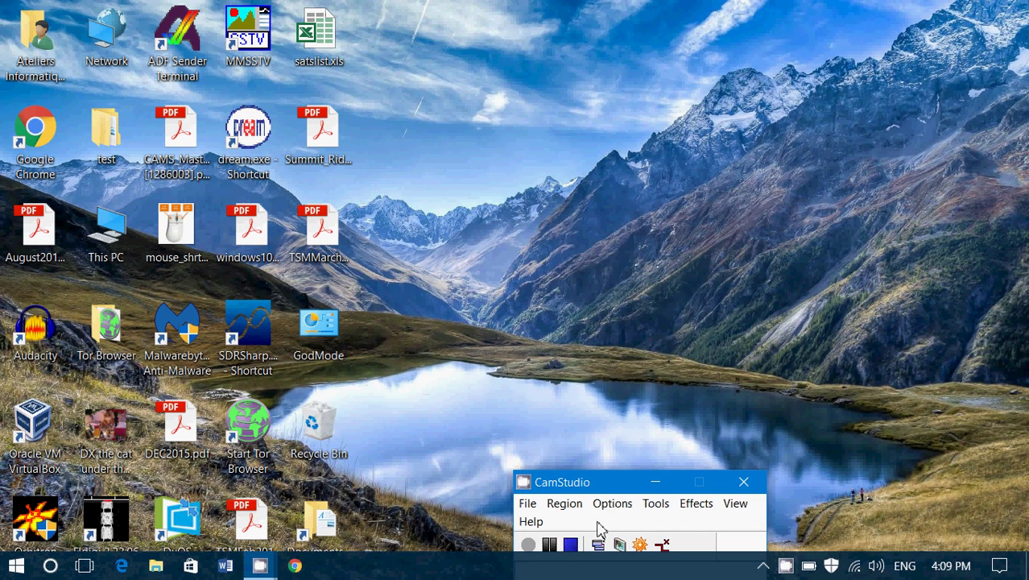